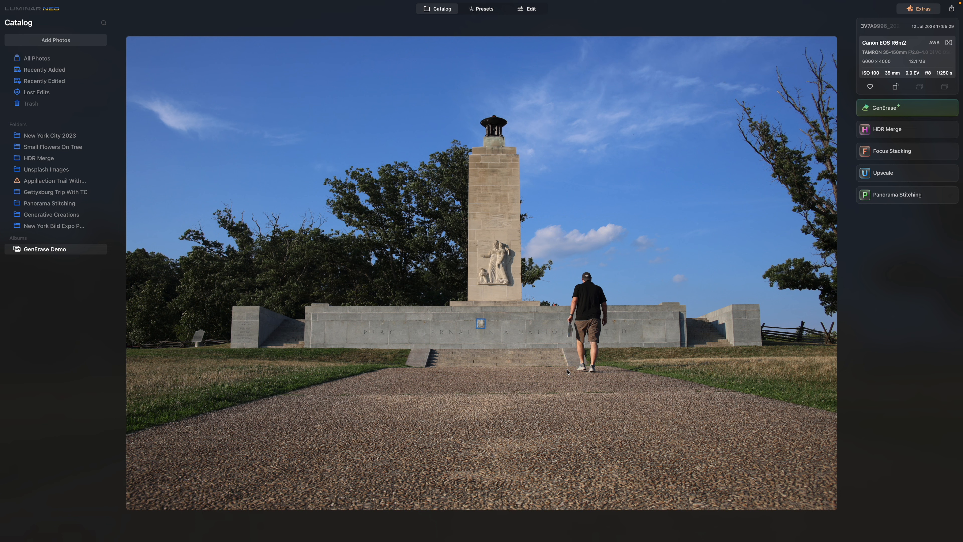
# Step: Open GenErase on the monument photo and set the brush size to 33
pyautogui.click(872, 112)
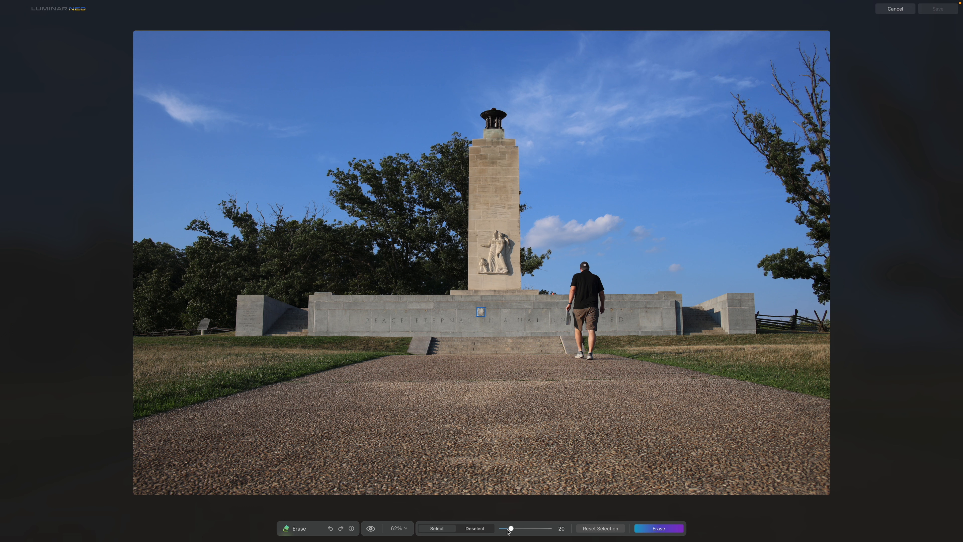
pyautogui.moveTo(509, 530)
pyautogui.mouseDown()
pyautogui.moveTo(524, 528)
pyautogui.moveTo(516, 527)
pyautogui.mouseUp()
pyautogui.press(']')
pyautogui.press(']')
pyautogui.press(']')
pyautogui.press('[')
pyautogui.press('[')
pyautogui.press(']')
pyautogui.press(']')
pyautogui.press(']')
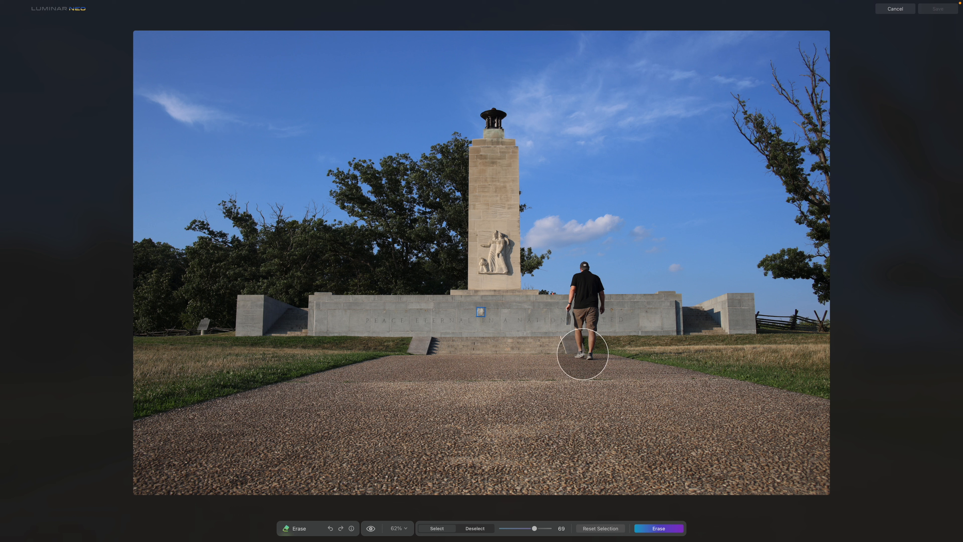
pyautogui.press('[')
pyautogui.press('[')
pyautogui.press('[')
pyautogui.press('[')
pyautogui.press('[')
pyautogui.press('[')
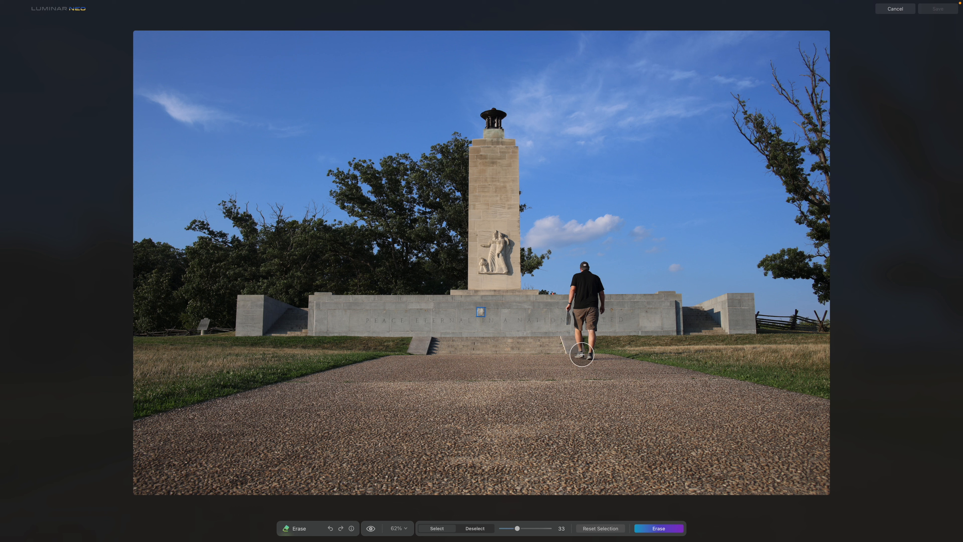
# Step: Paint a mask over the walking man, reduce the brush to 21 to cover his shadow, and erase them
pyautogui.moveTo(582, 352)
pyautogui.mouseDown()
pyautogui.moveTo(571, 318)
pyautogui.moveTo(585, 269)
pyautogui.moveTo(596, 290)
pyautogui.moveTo(588, 354)
pyautogui.mouseUp()
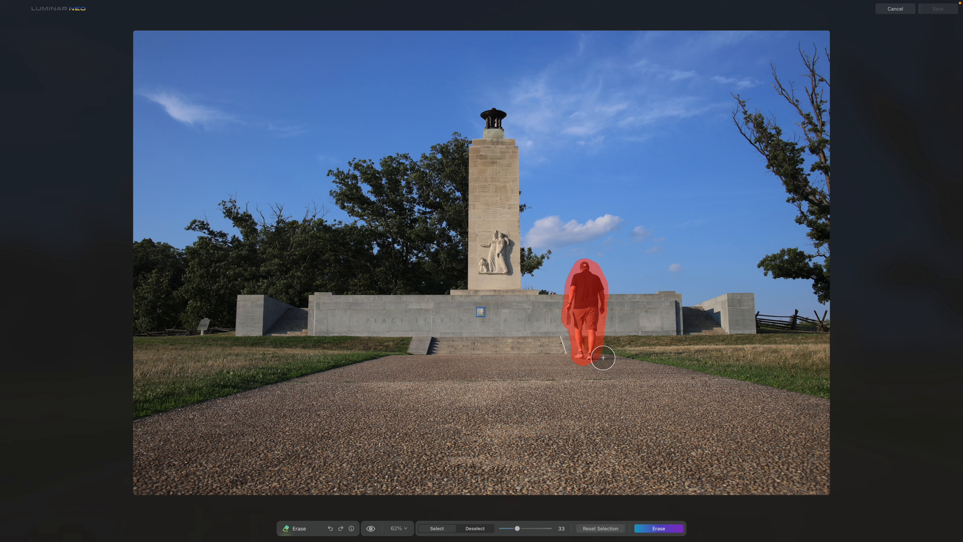
pyautogui.press('[')
pyautogui.press('[')
pyautogui.press('[')
pyautogui.press('[')
pyautogui.moveTo(597, 358); pyautogui.dragTo(694, 352)
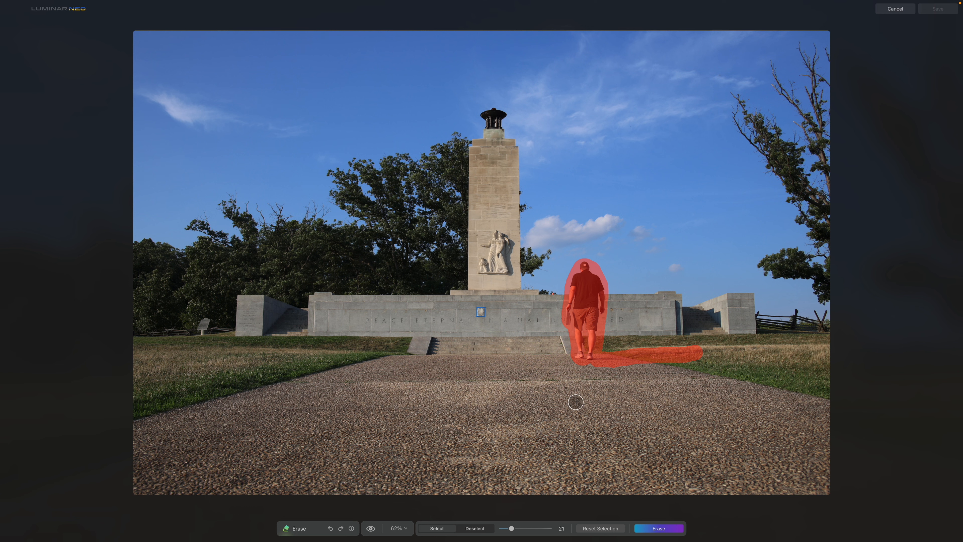
pyautogui.click(667, 529)
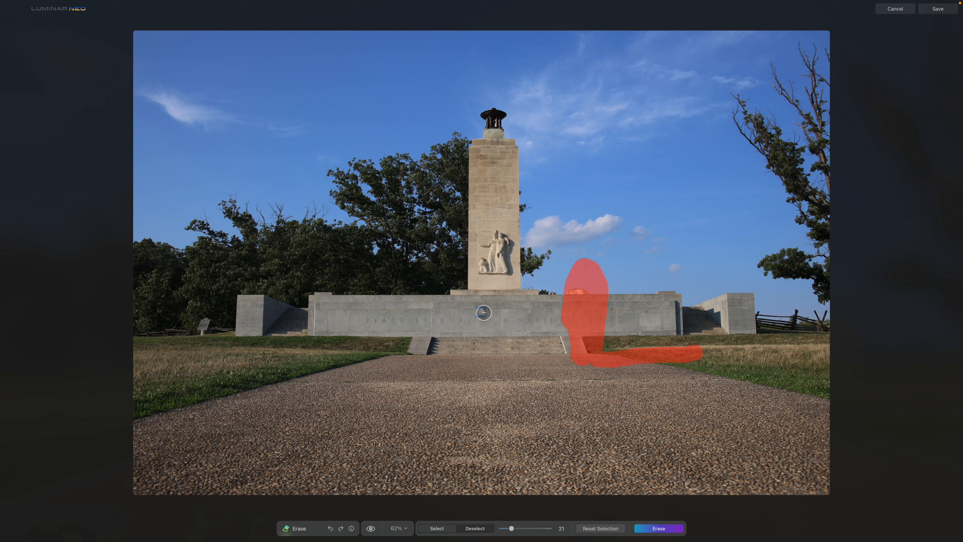
# Step: Mask the small blue plaque on the monument wall, erase it, and save the GenErase result
pyautogui.moveTo(484, 312); pyautogui.dragTo(478, 312)
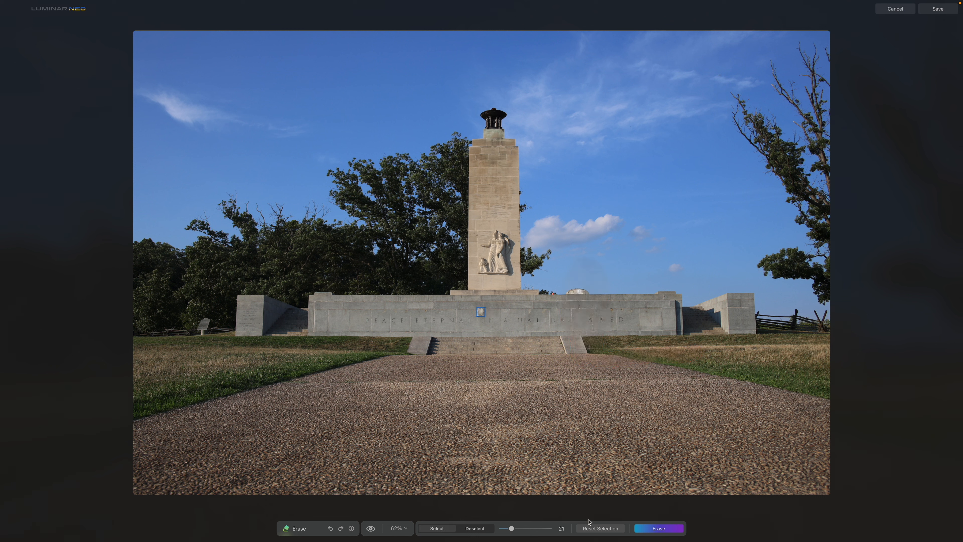
pyautogui.click(602, 527)
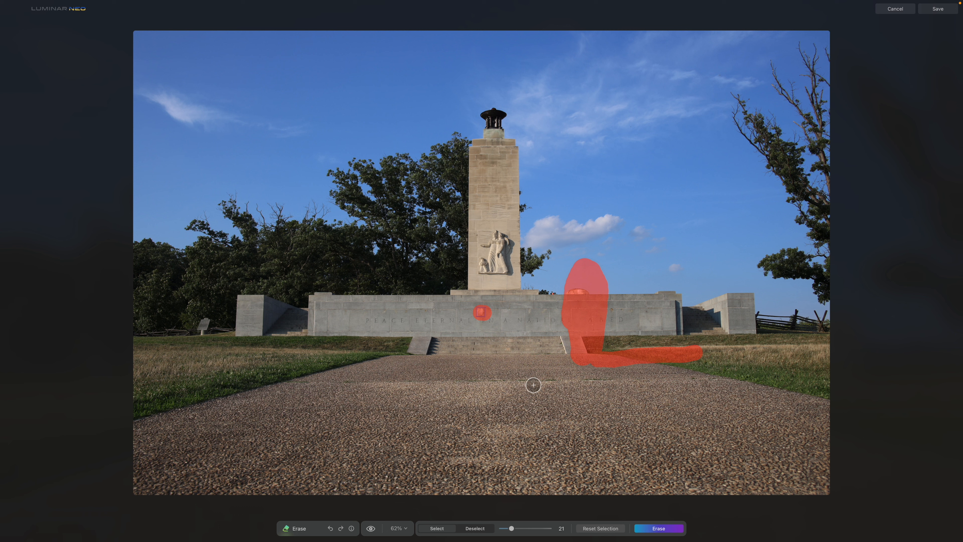
pyautogui.click(654, 529)
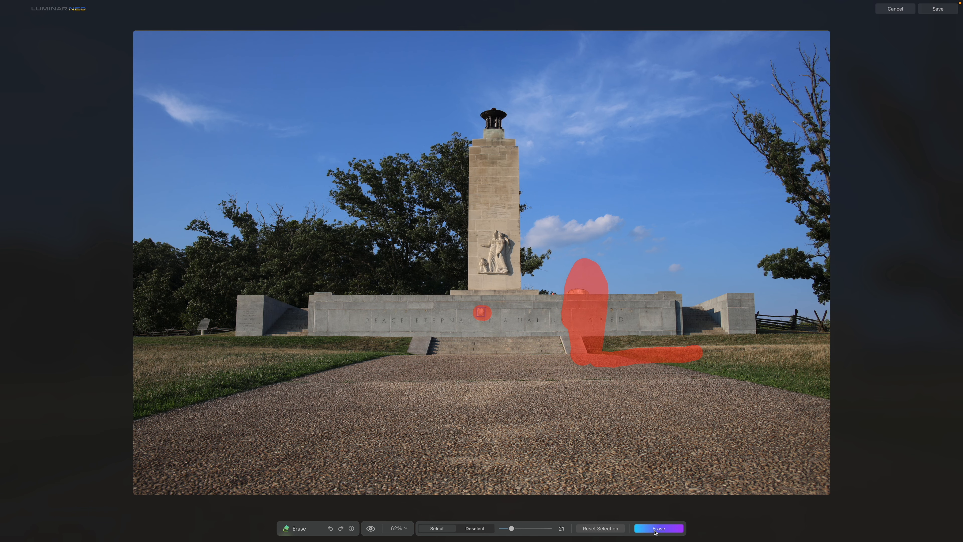
pyautogui.click(654, 529)
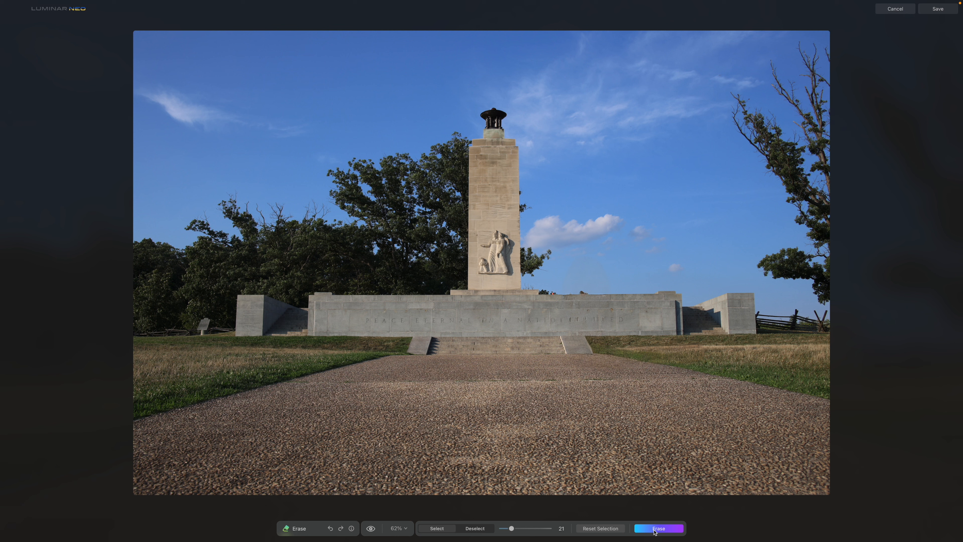
pyautogui.click(938, 9)
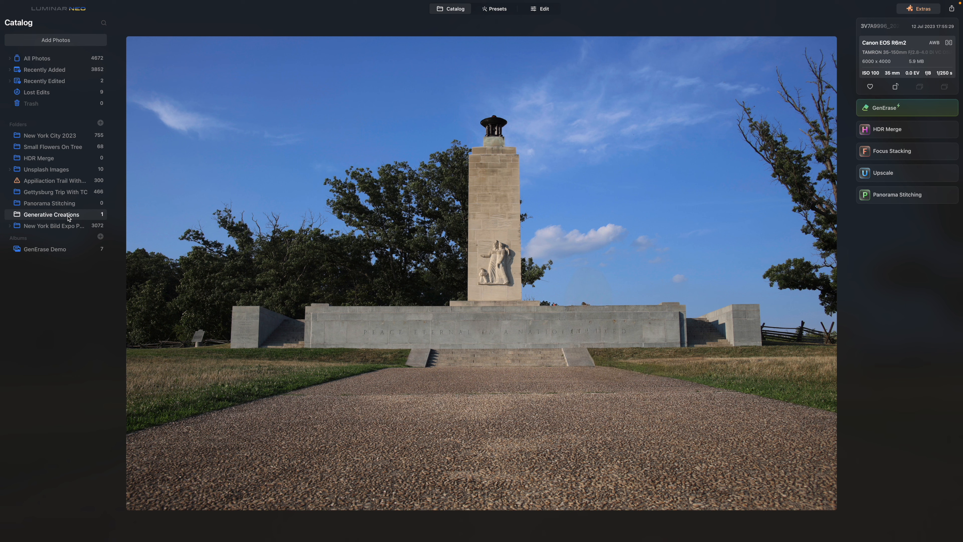
# Step: Open the Generative Creations folder and drag the erased photo into the GenErase Demo album
pyautogui.doubleClick(311, 268)
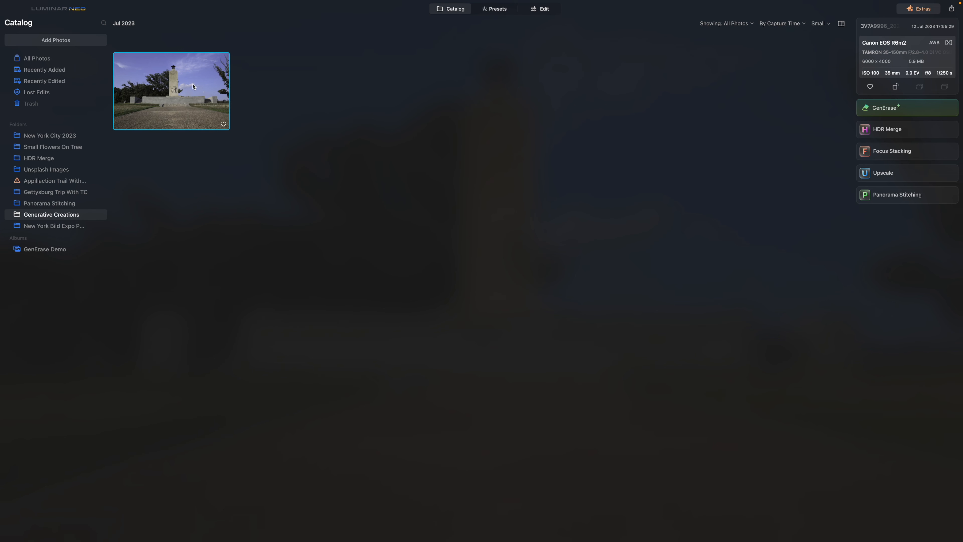
pyautogui.moveTo(189, 92); pyautogui.dragTo(65, 195)
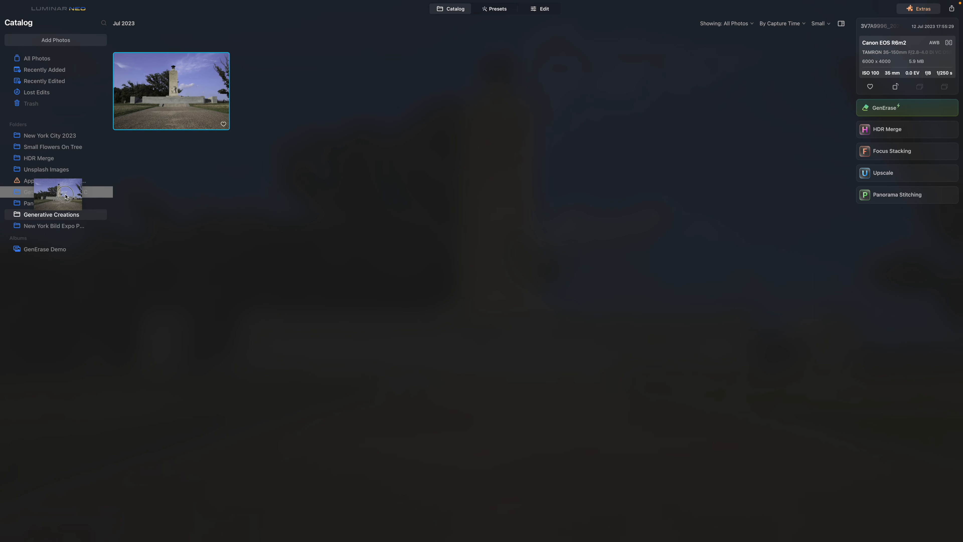
pyautogui.moveTo(66, 196); pyautogui.dragTo(205, 102)
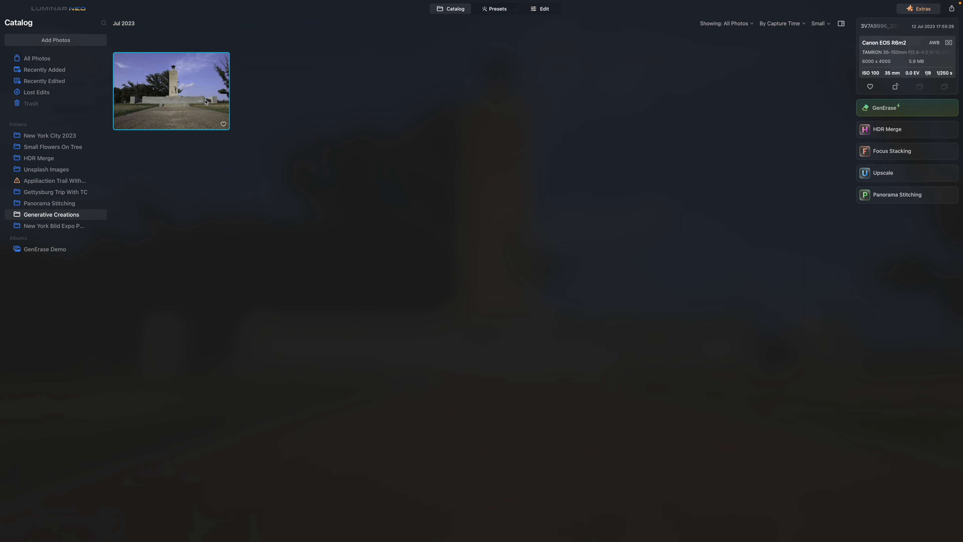
pyautogui.moveTo(204, 87); pyautogui.dragTo(55, 253)
pyautogui.click(55, 253)
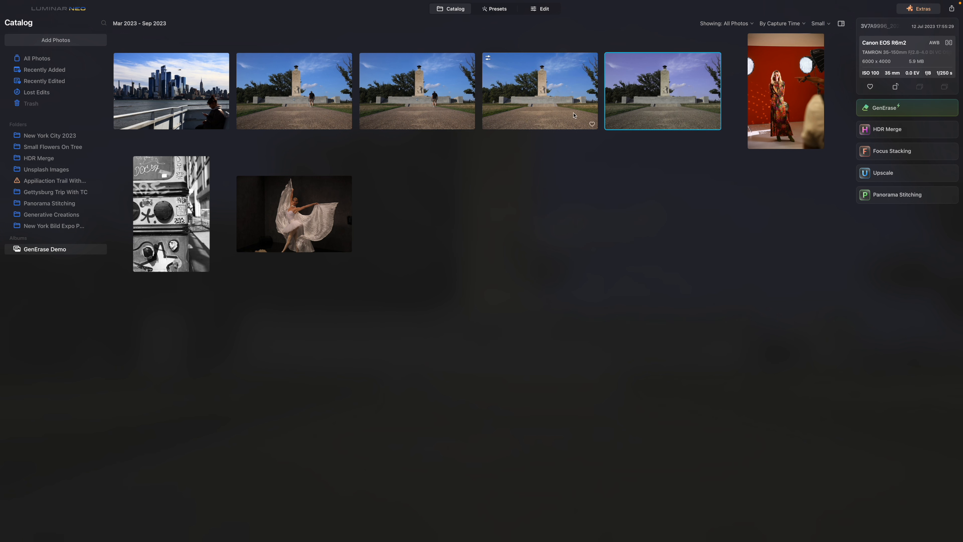
# Step: Compare the original and erased versions of the monument photo by flipping between them
pyautogui.keyDown('super'); pyautogui.click(448, 96); pyautogui.keyUp('super')
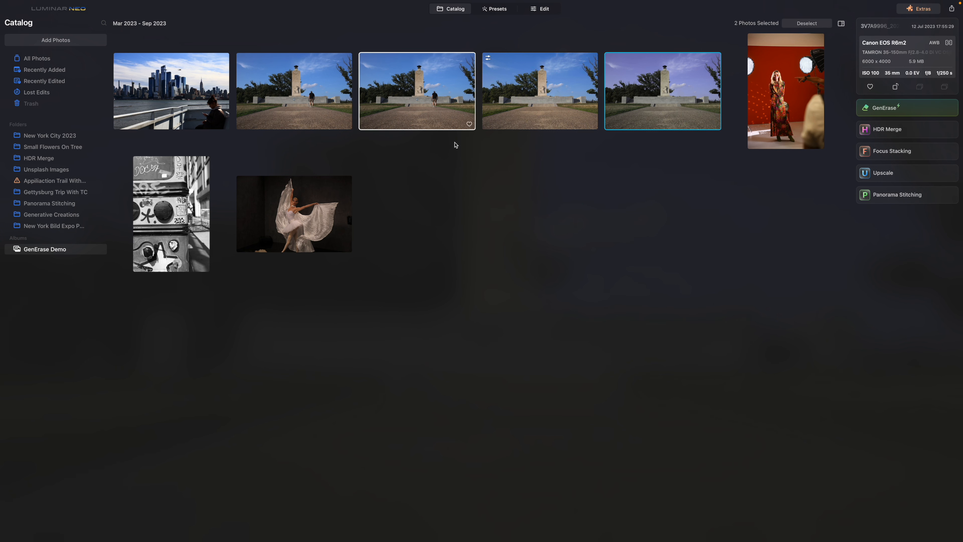
pyautogui.press('Return')
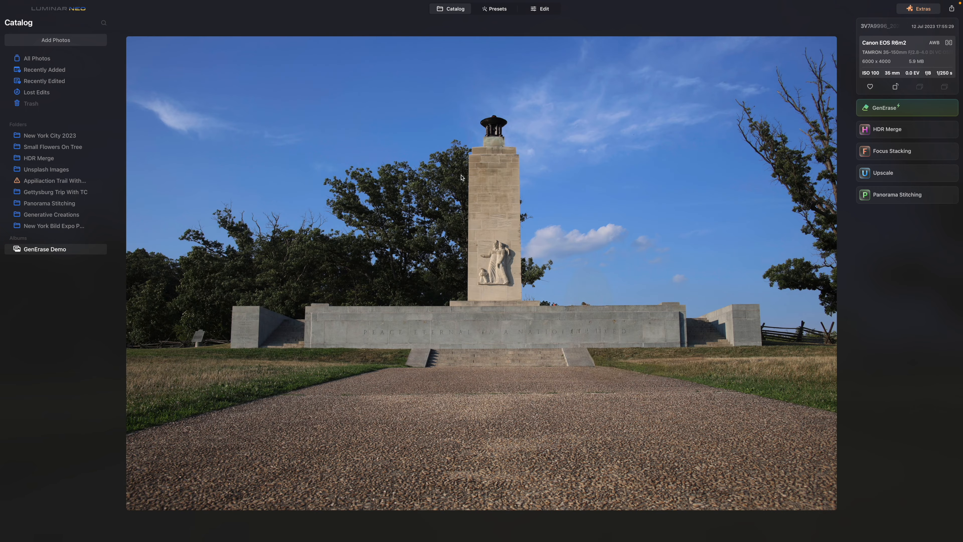
pyautogui.press('Right')
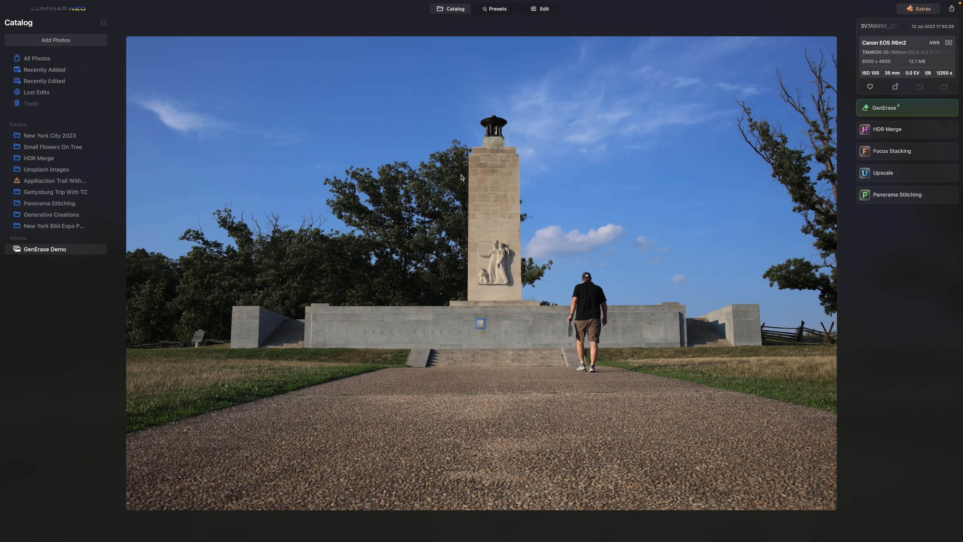
pyautogui.press('Left')
pyautogui.press('Right')
pyautogui.press('Left')
pyautogui.press('Right')
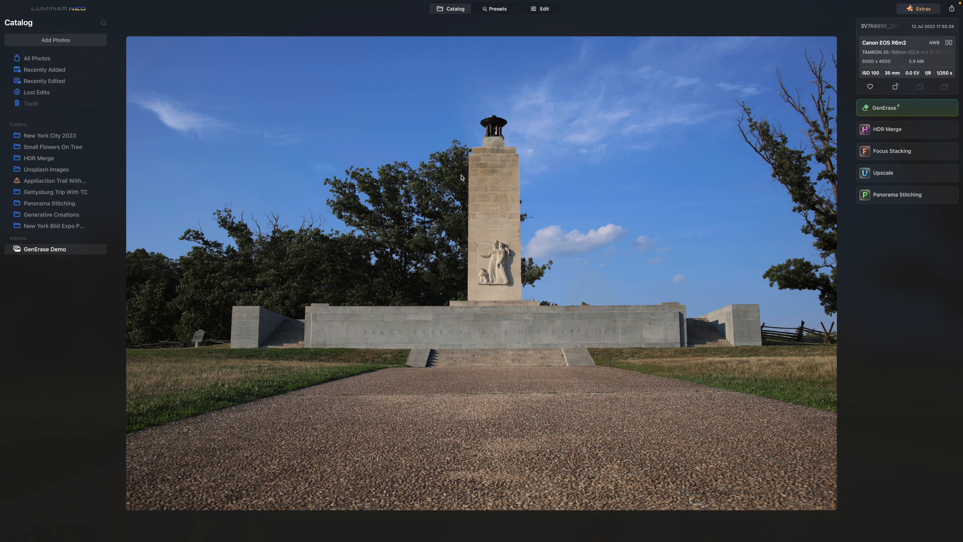
pyautogui.press('Left')
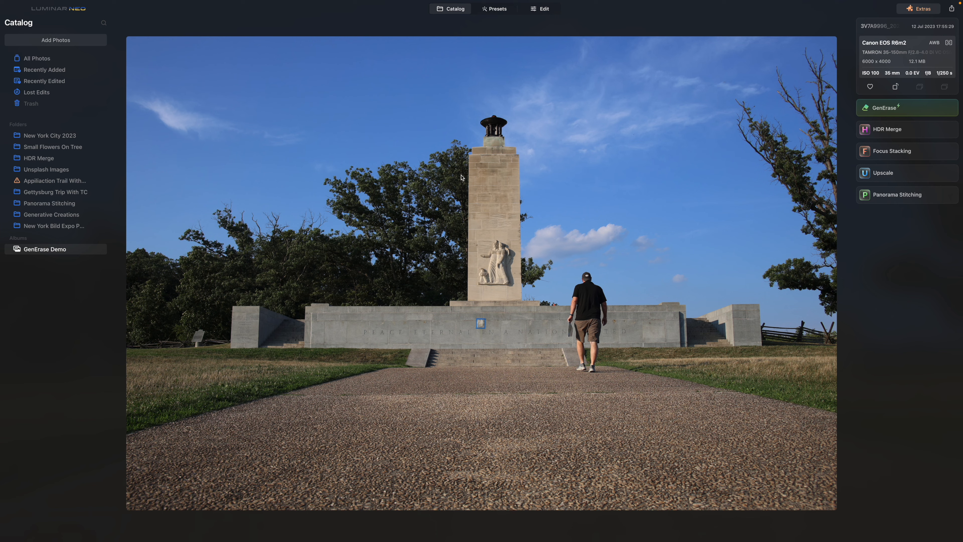
pyautogui.press('Right')
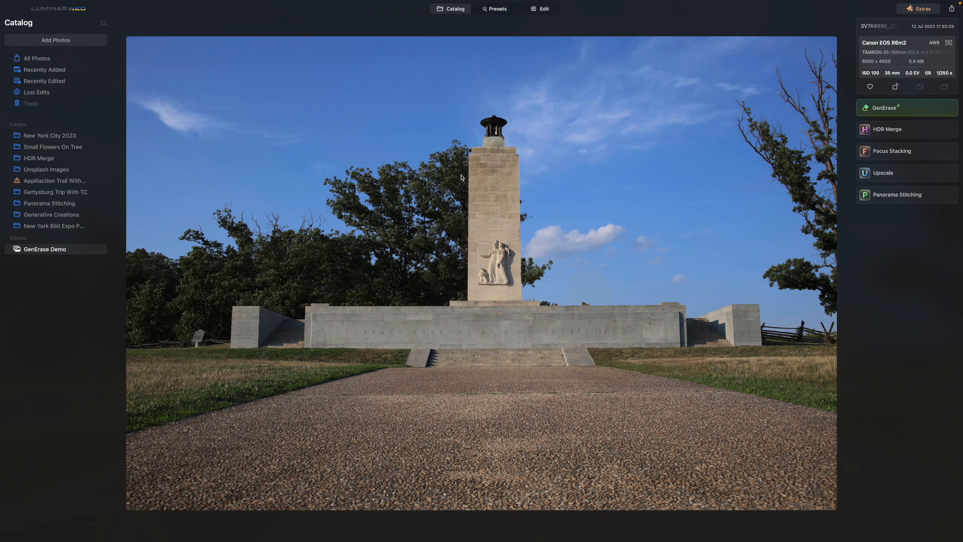
pyautogui.press('Left')
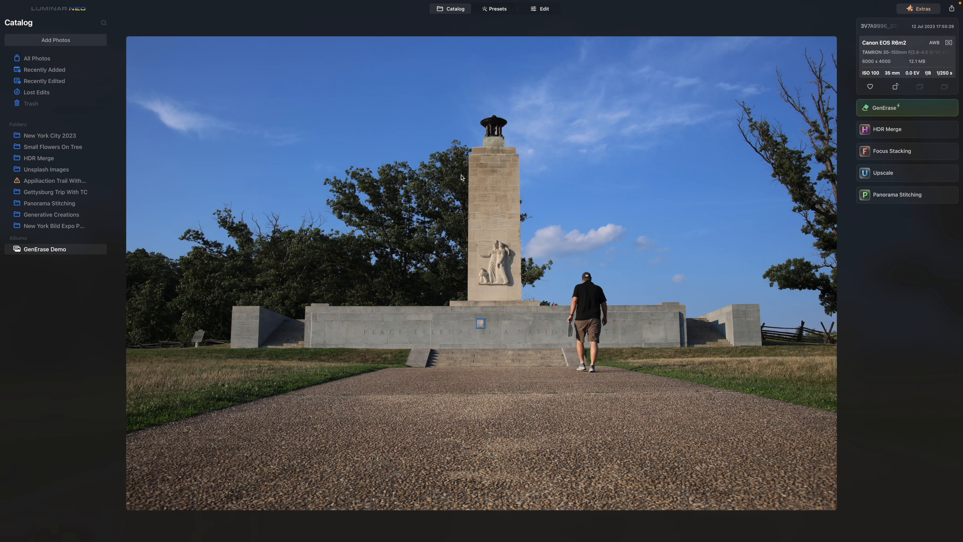
pyautogui.press('Right')
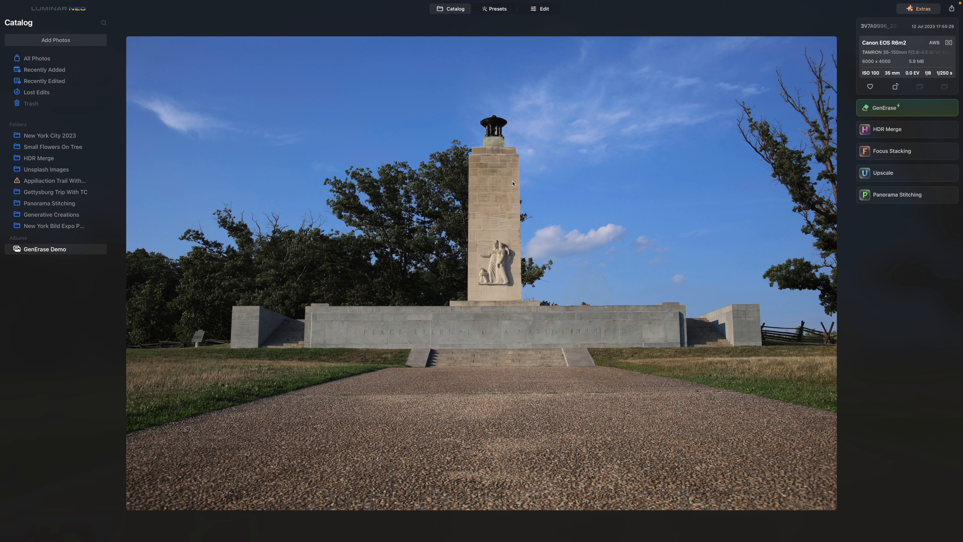
# Step: Open the erased photo in Edit, set the Color tool's Vibrance to 22, and return to the catalog
pyautogui.click(541, 11)
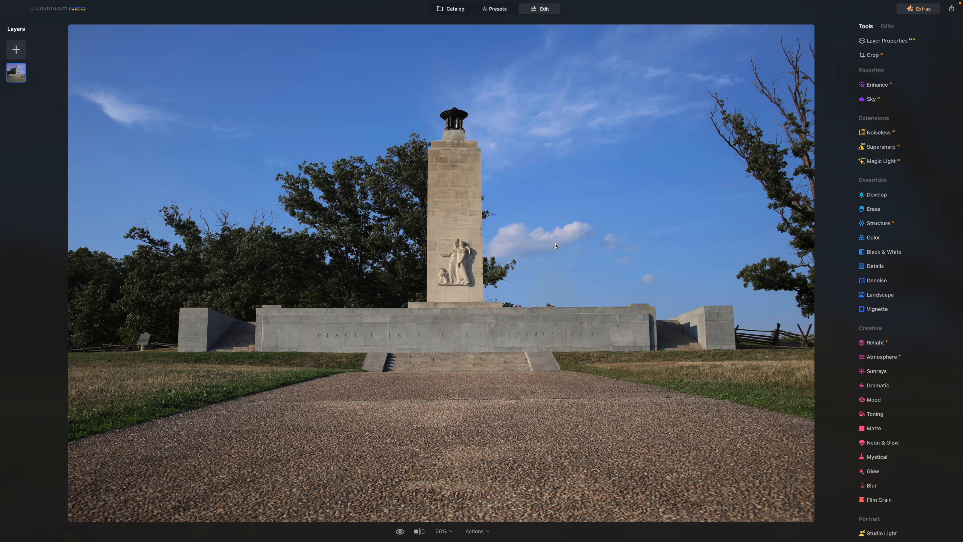
pyautogui.click(875, 239)
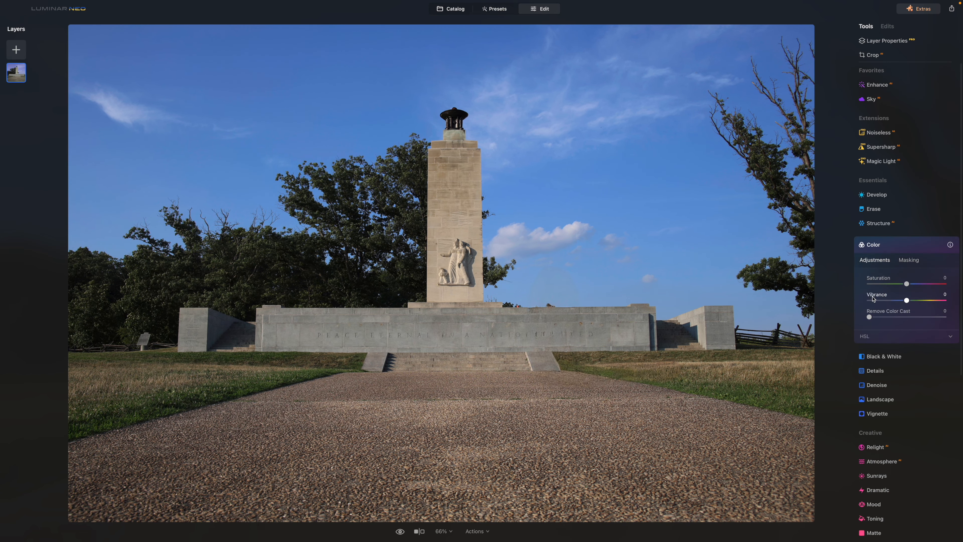
pyautogui.moveTo(907, 303); pyautogui.dragTo(915, 302)
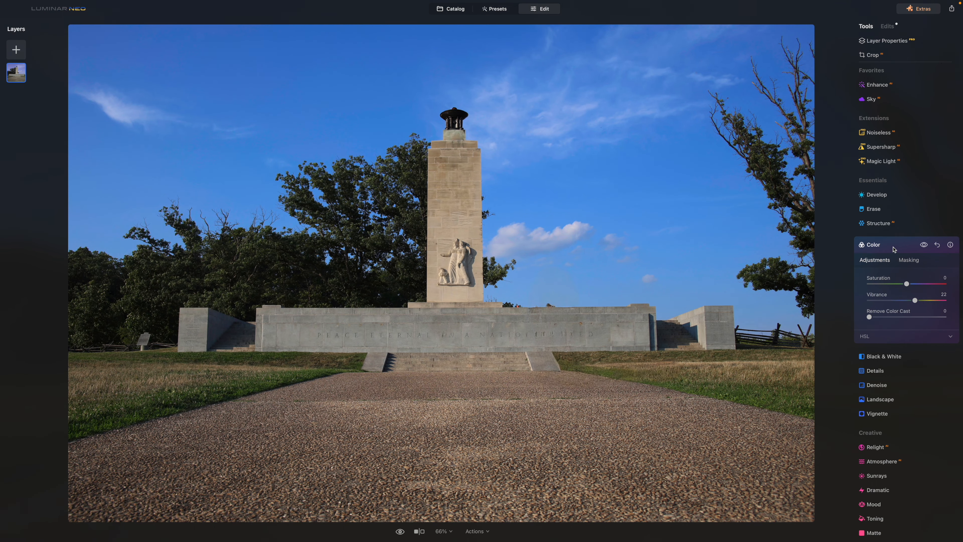
pyautogui.click(870, 336)
pyautogui.scroll(-2, 889, 390)
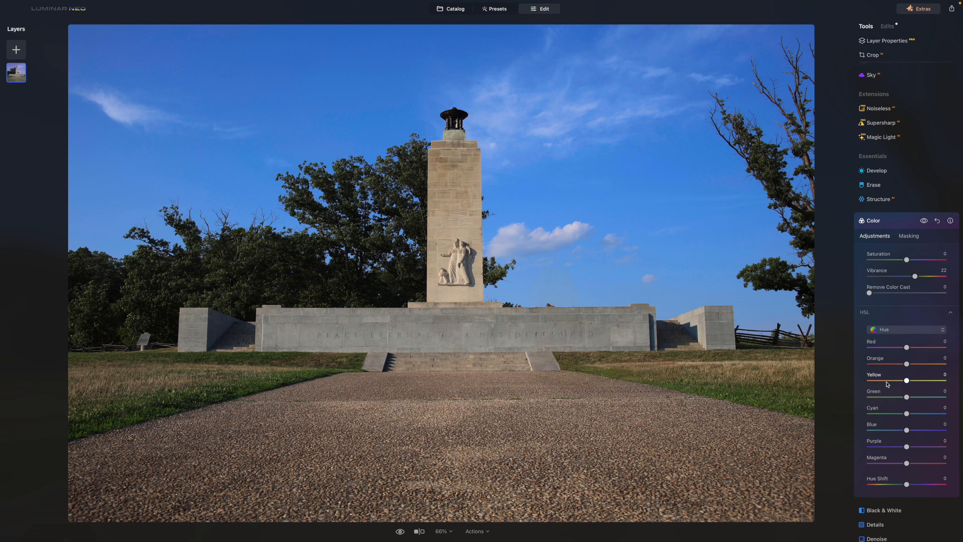
pyautogui.click(872, 221)
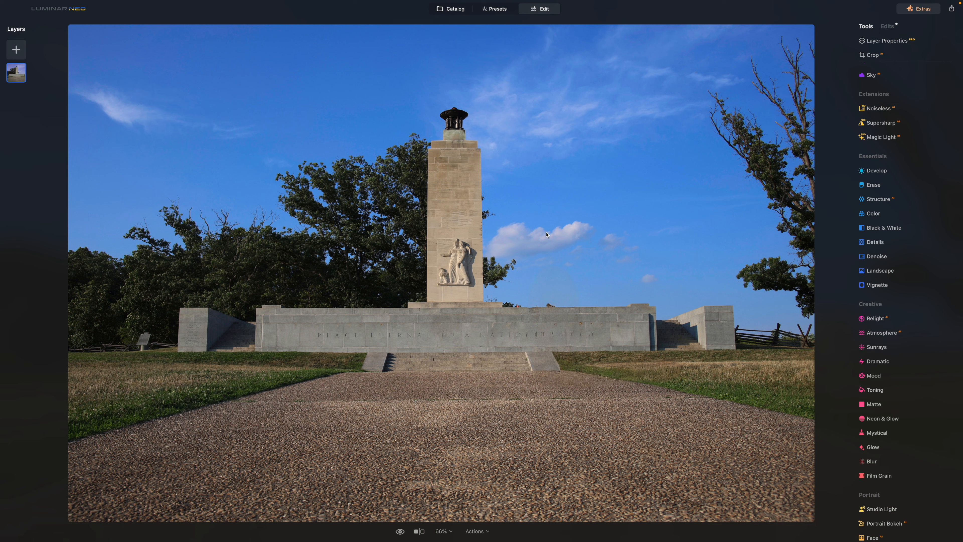
pyautogui.click(444, 13)
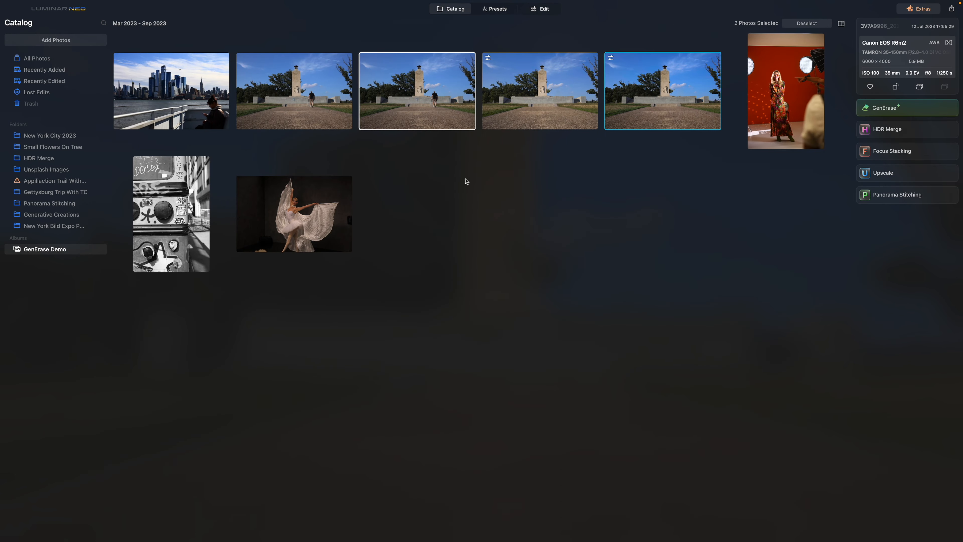